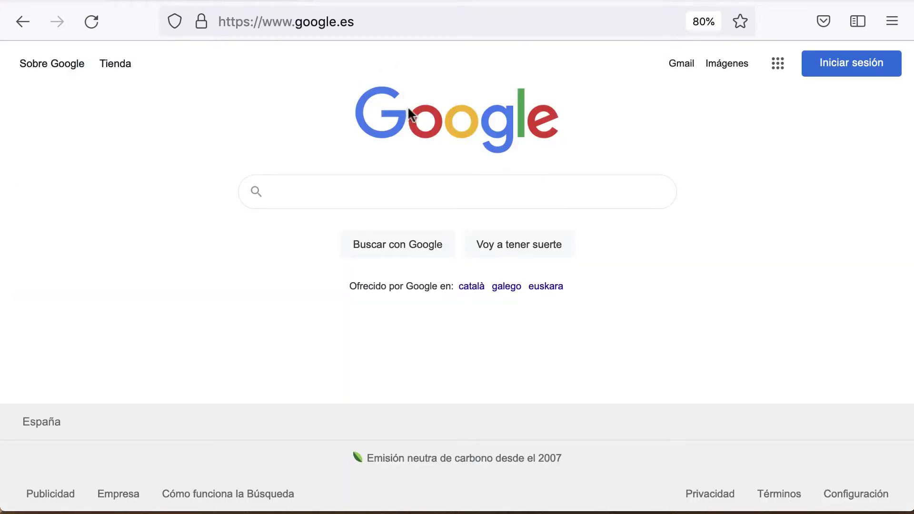
Search Google for "facebook ads library".
click(406, 189)
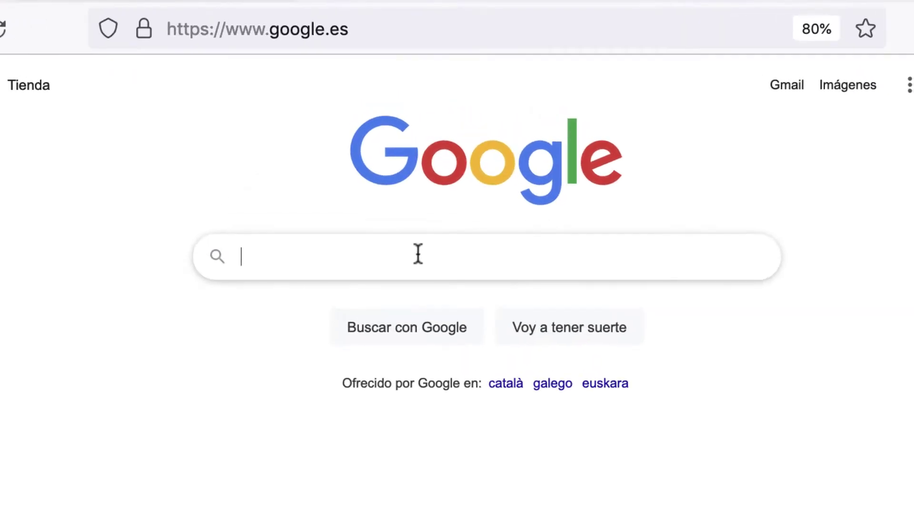
text(facebook)
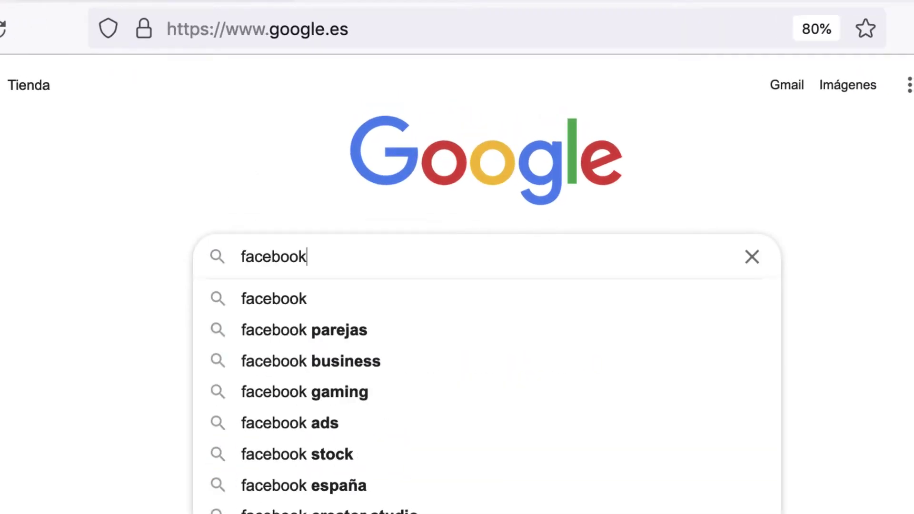
text( ads l)
key(Down)
key(Return)
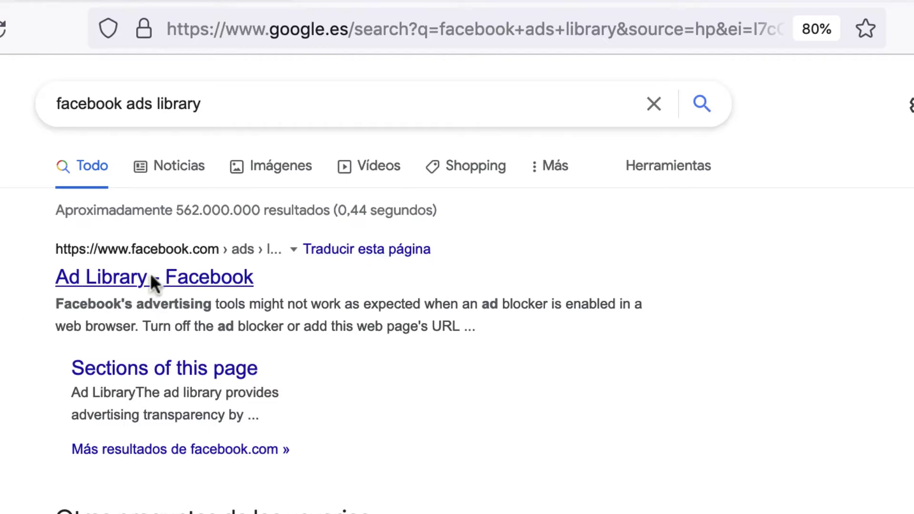
Search for "biblioteca de anuncios facebook" and open the es-es.facebook.com ad library result.
triple_click(126, 103)
text(bi)
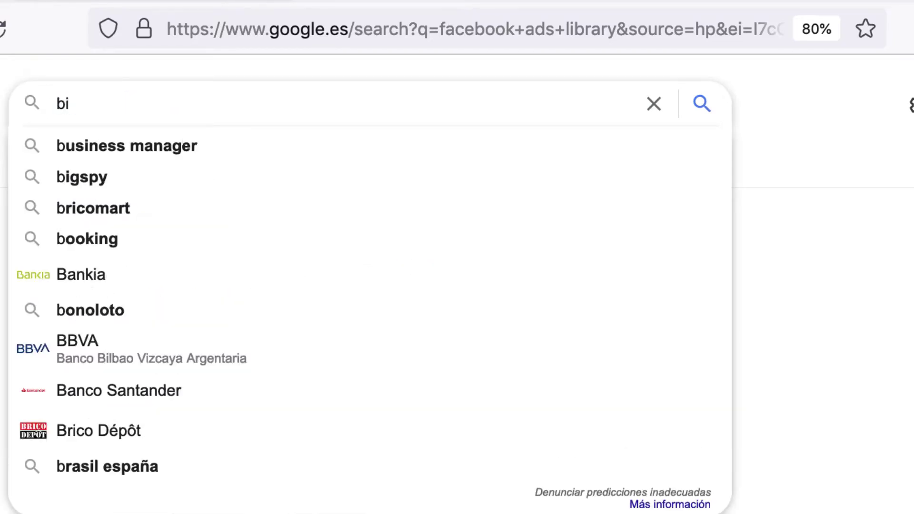
text(blioteca de anuncios f)
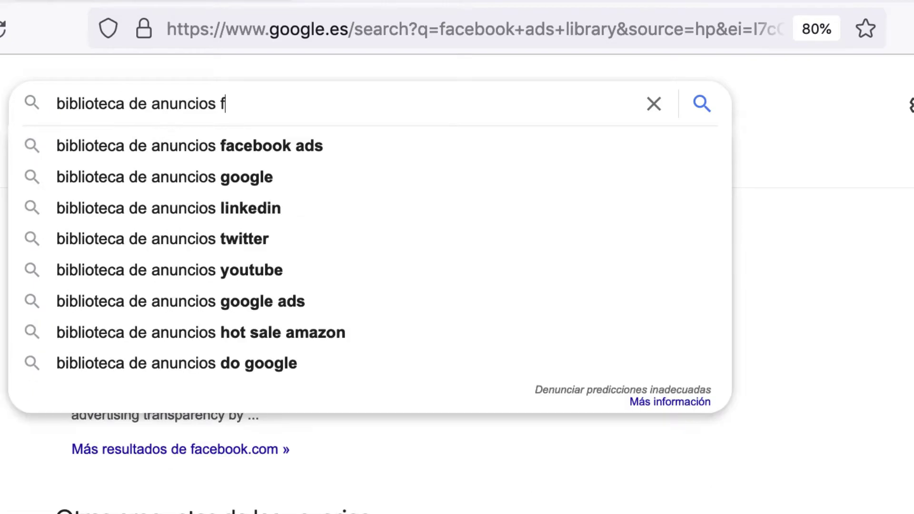
text(acebook)
key(Return)
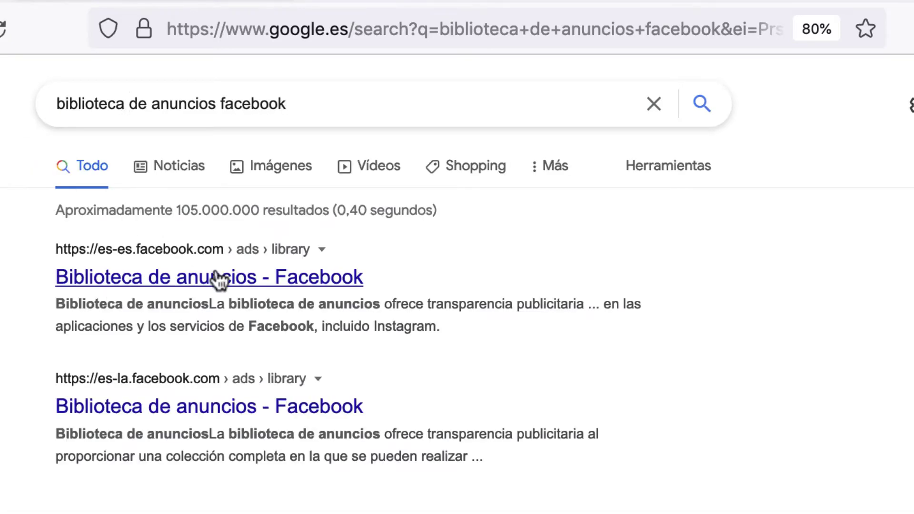
click(217, 279)
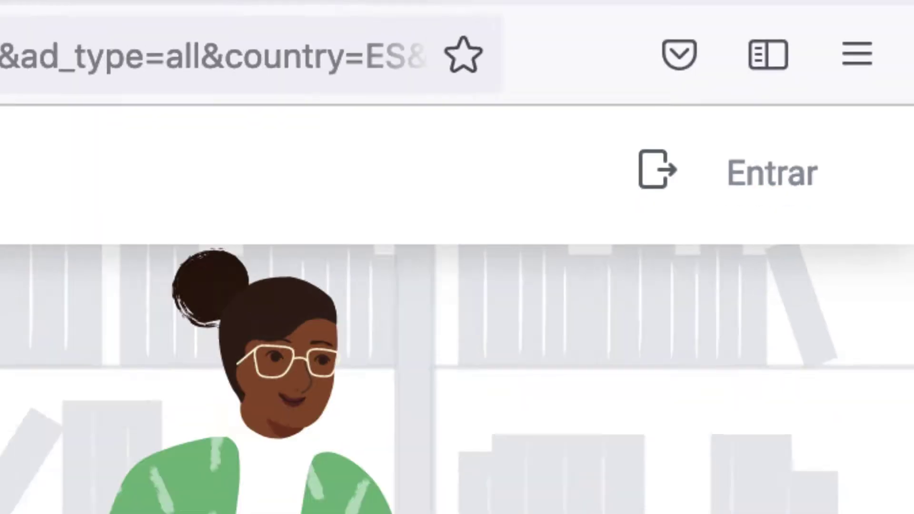
Expand the FAQ on whether a Facebook account is needed and highlight "aunque no tenga una cuenta de Facebook.".
scroll(520, 175, down, 5)
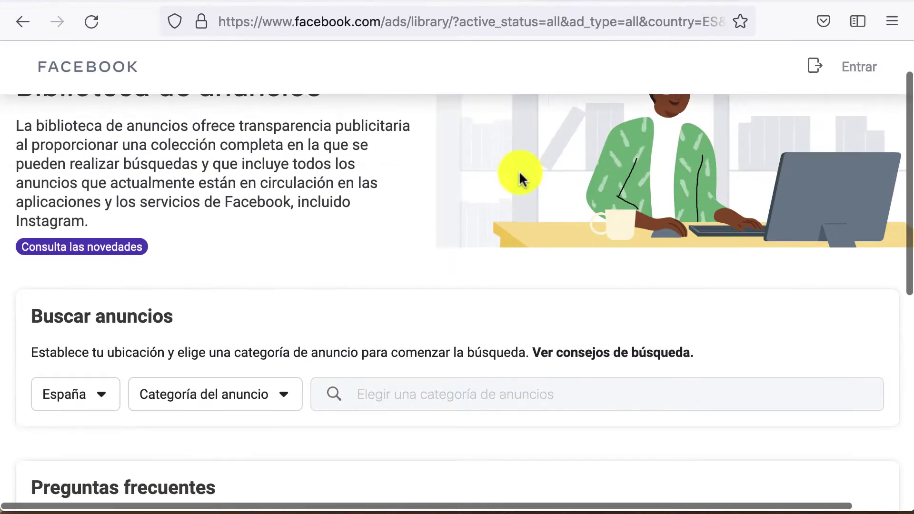
scroll(519, 177, down, 4)
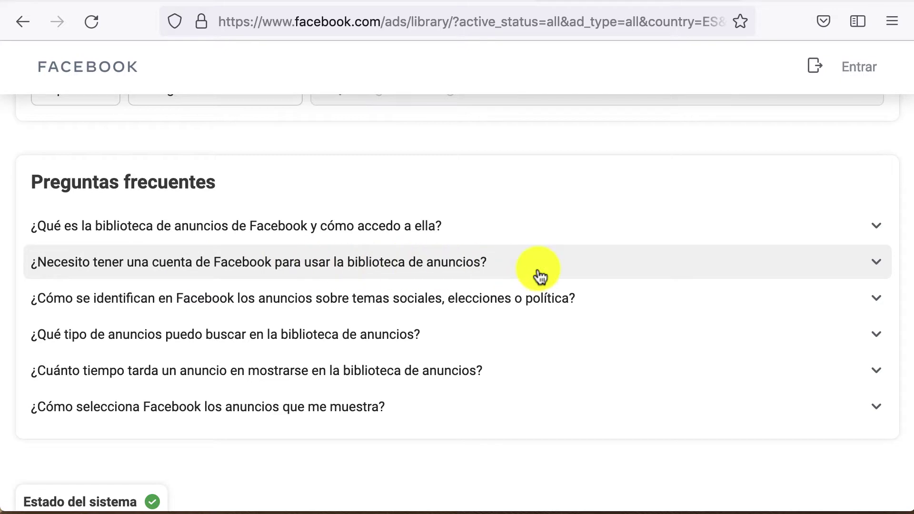
click(563, 275)
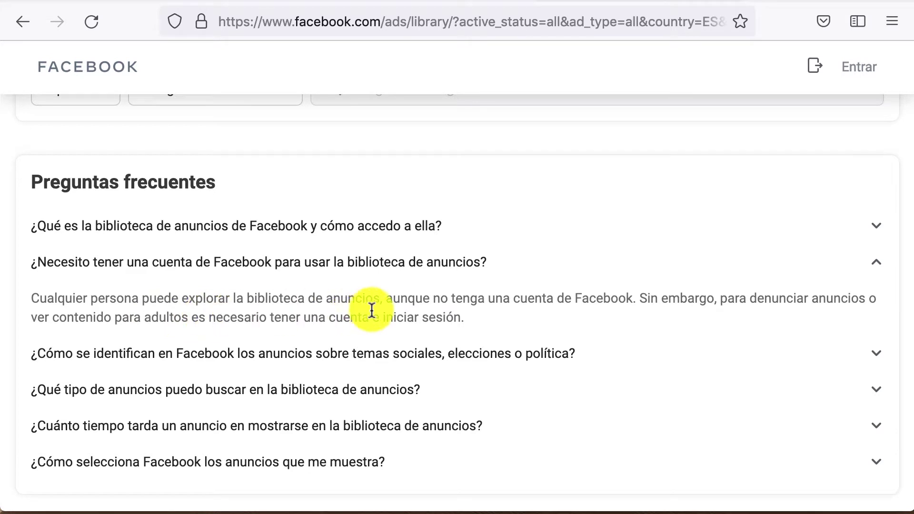
drag(385, 298, 635, 297)
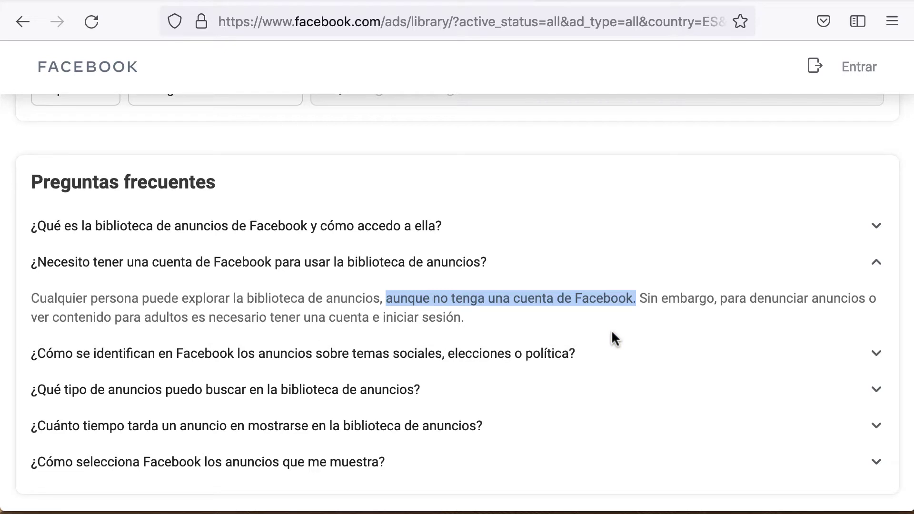
Set the ad search location to Todo and the ad category to Todos los anuncios.
scroll(611, 337, up, 4)
click(263, 202)
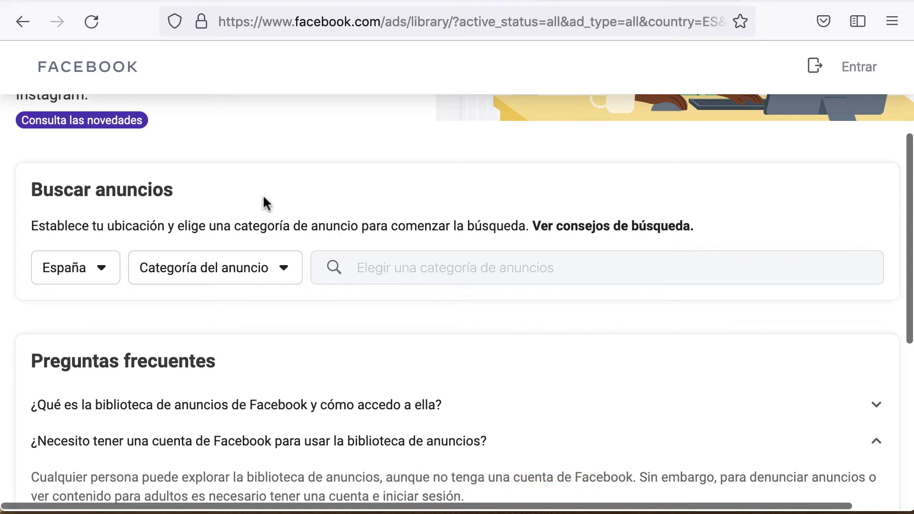
scroll(263, 196, up, 1)
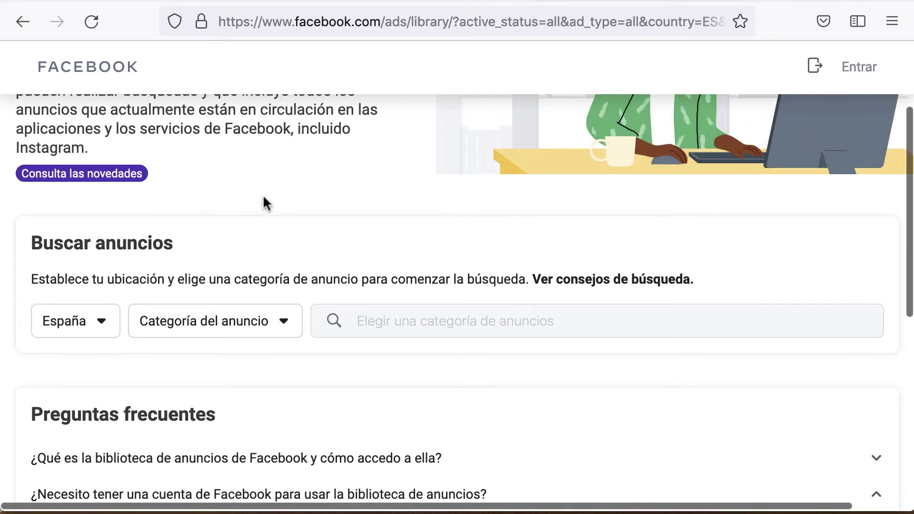
click(116, 335)
scroll(170, 430, down, 2)
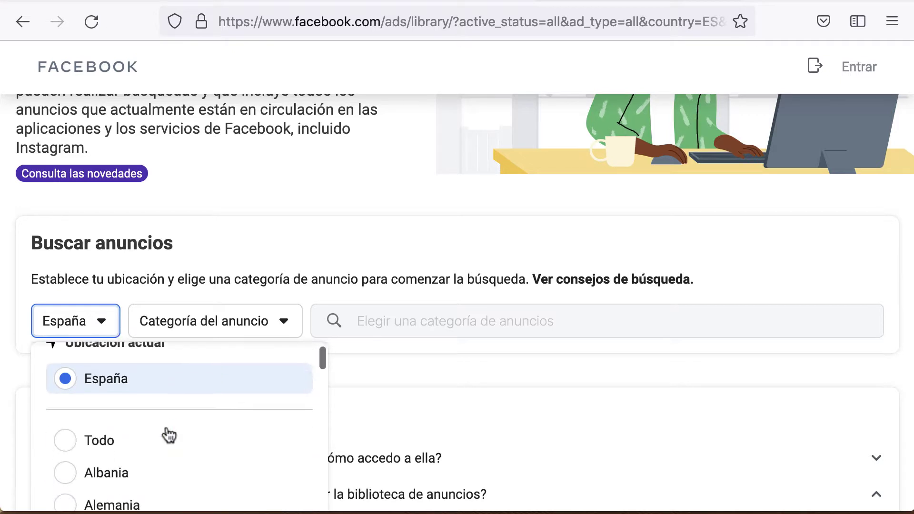
click(65, 434)
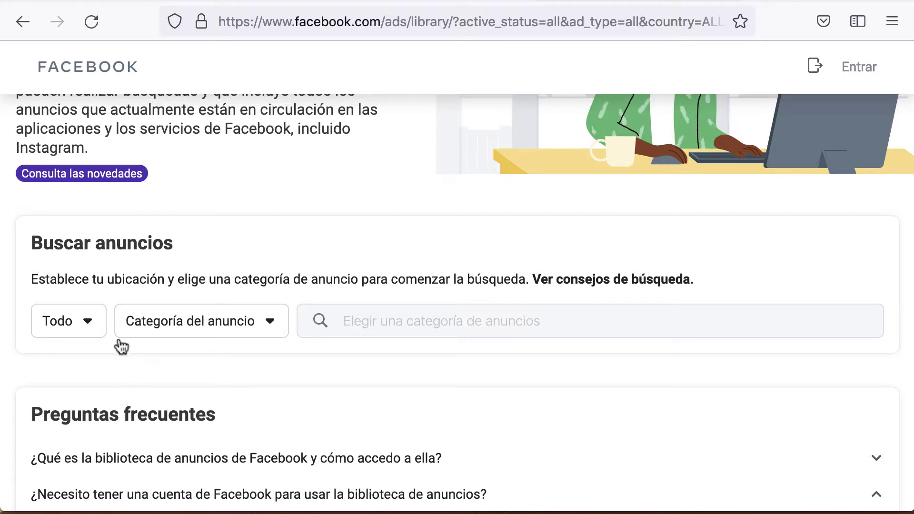
click(176, 331)
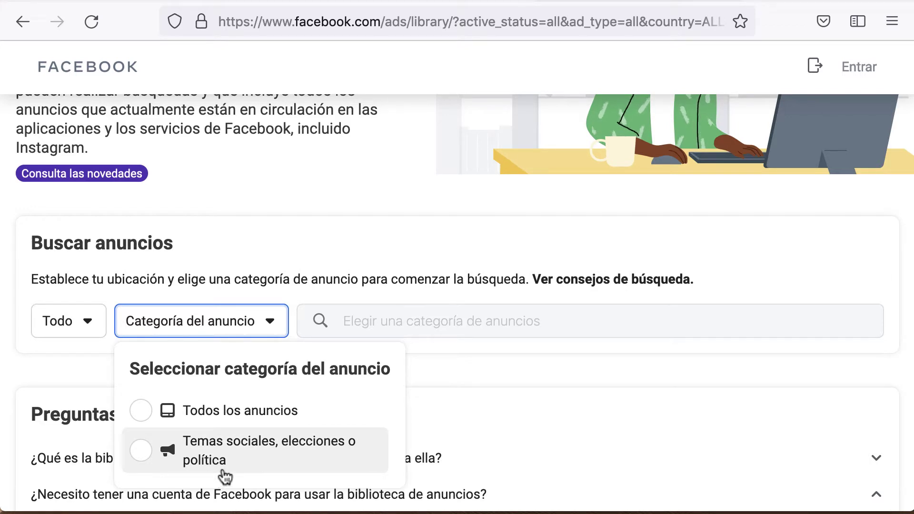
click(142, 412)
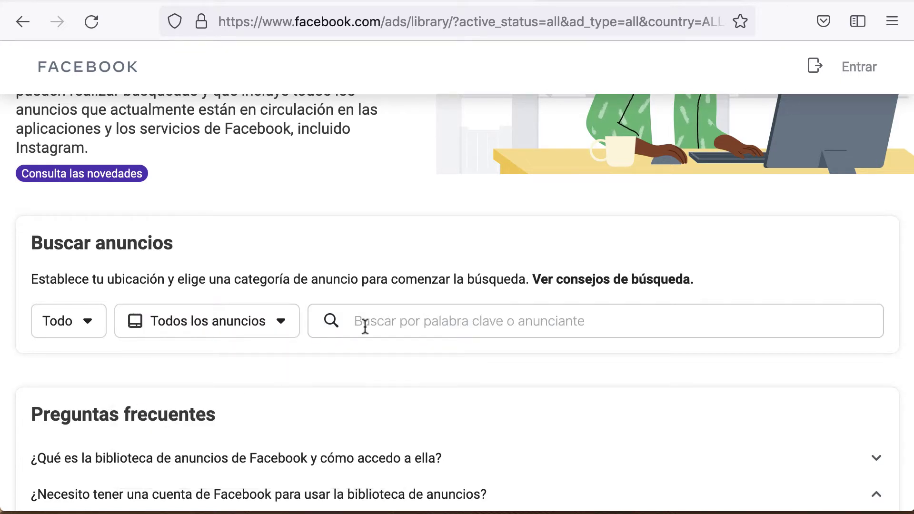
click(412, 326)
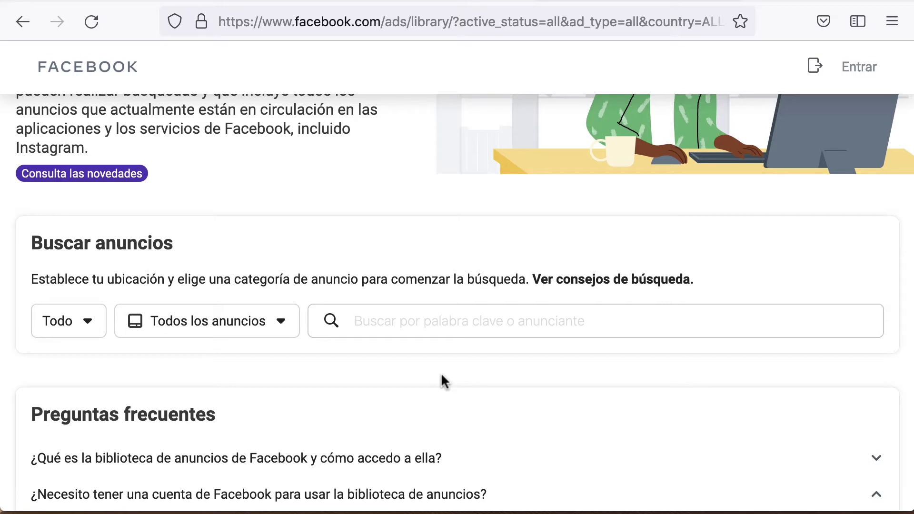
text(y)
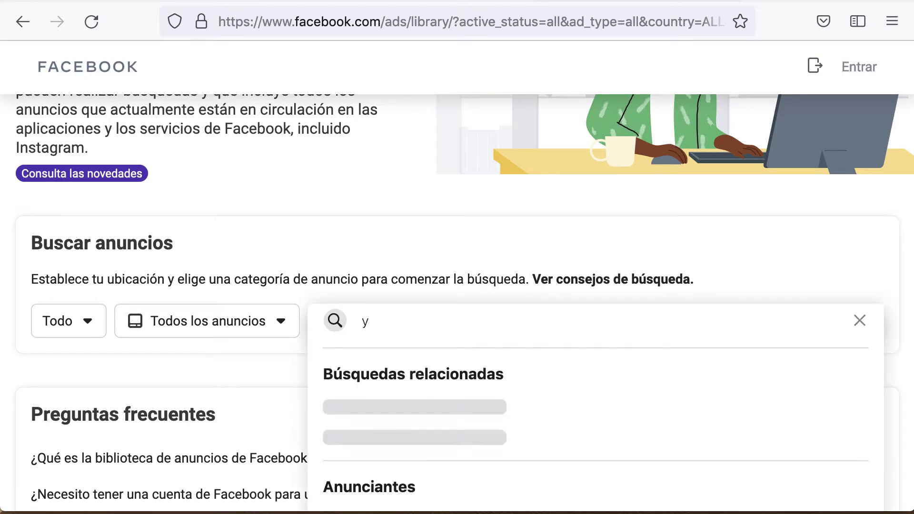
text(amaha guitars)
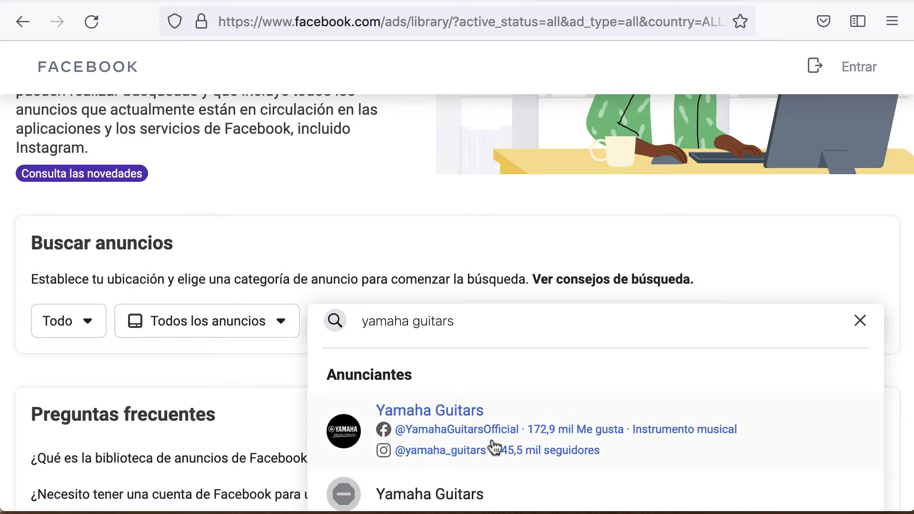
scroll(490, 445, down, 3)
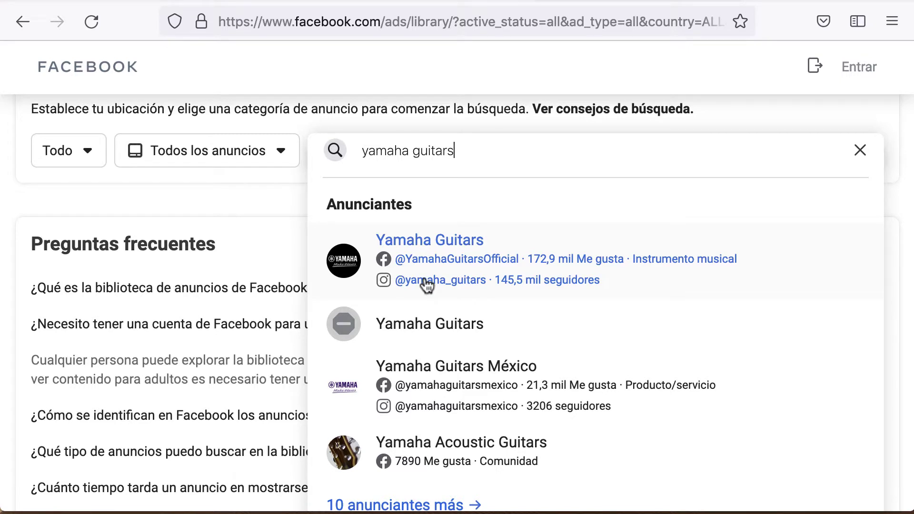
click(770, 267)
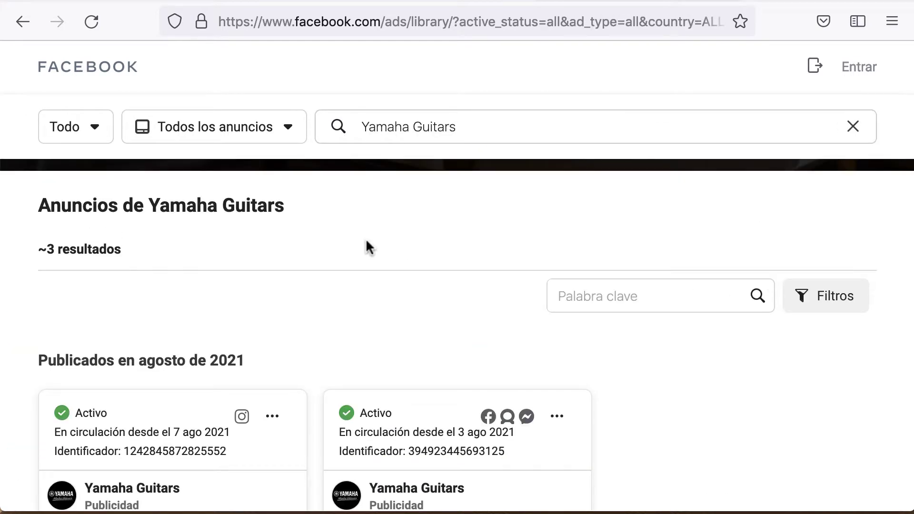
Look over the ads published in August 2021 and check the extra options of the Instagram ad.
scroll(365, 239, down, 5)
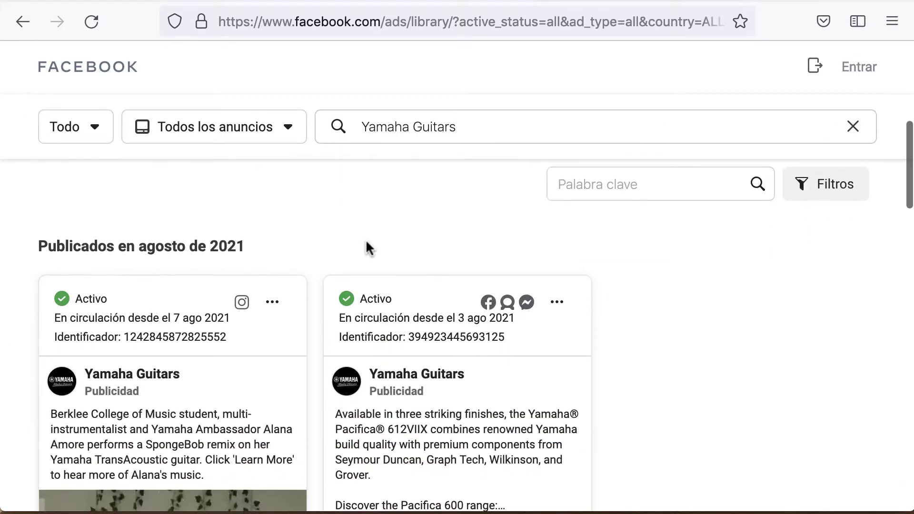
scroll(348, 264, up, 2)
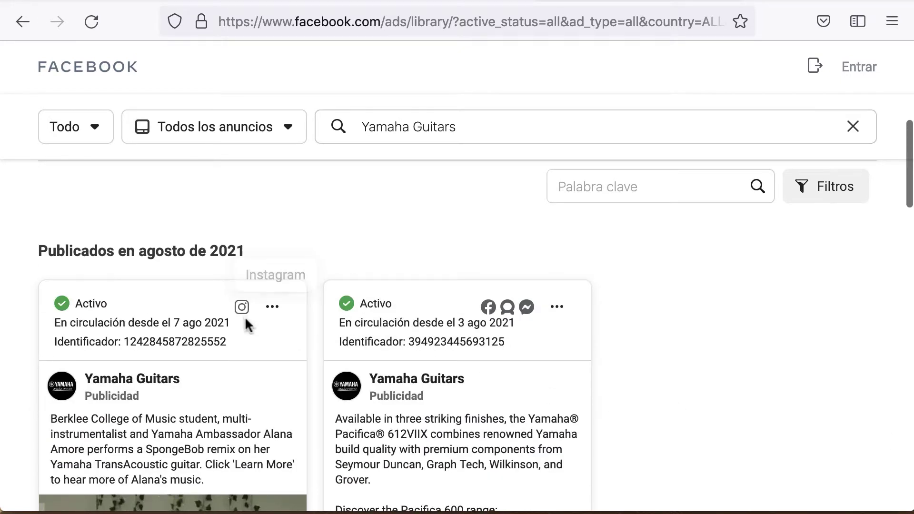
click(273, 310)
click(272, 310)
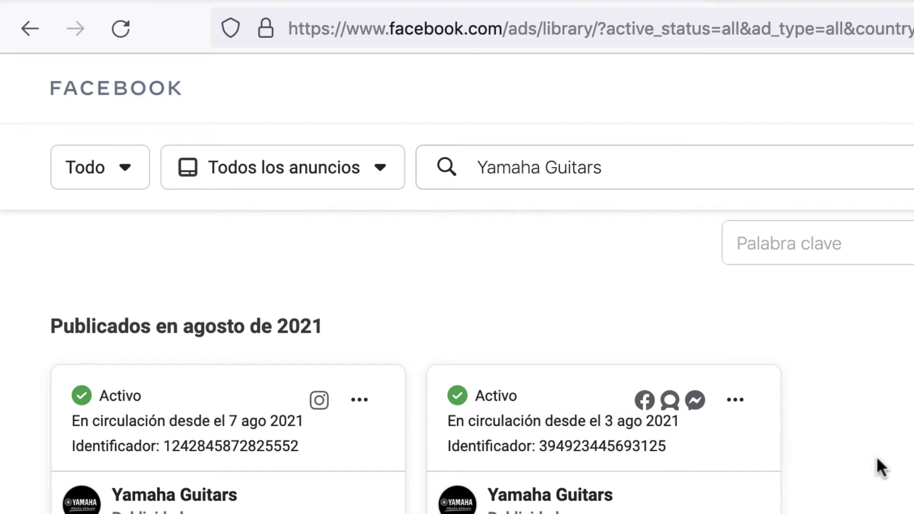
Review the text and creatives of the August 2021 ads and play the Pacifica 612VIIX ad's video.
scroll(875, 456, down, 3)
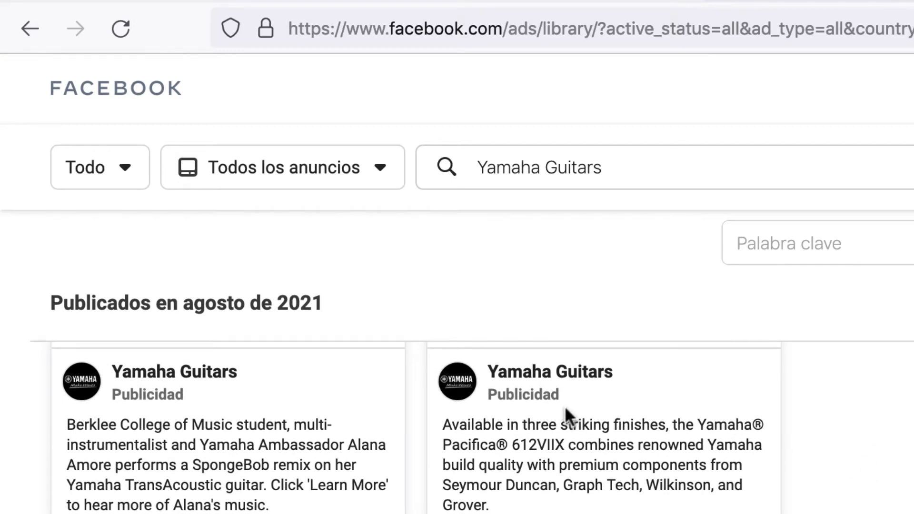
scroll(883, 459, down, 5)
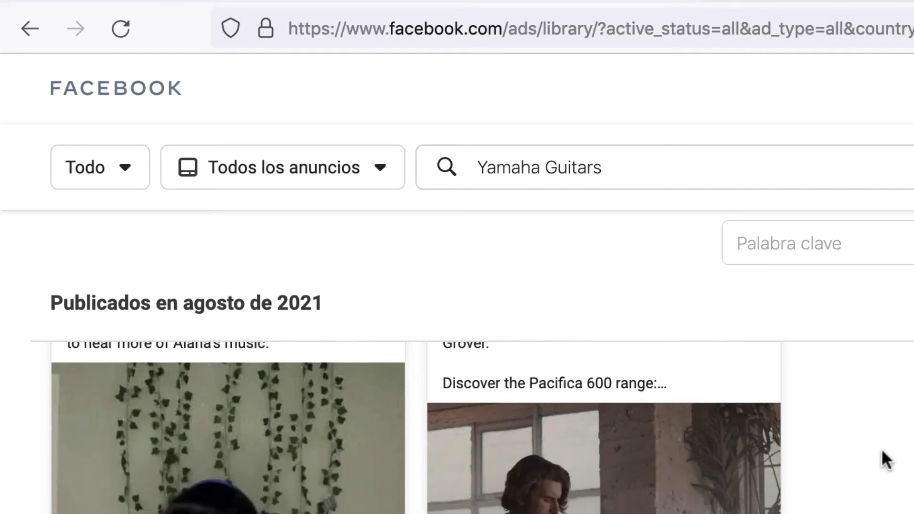
scroll(863, 455, down, 2)
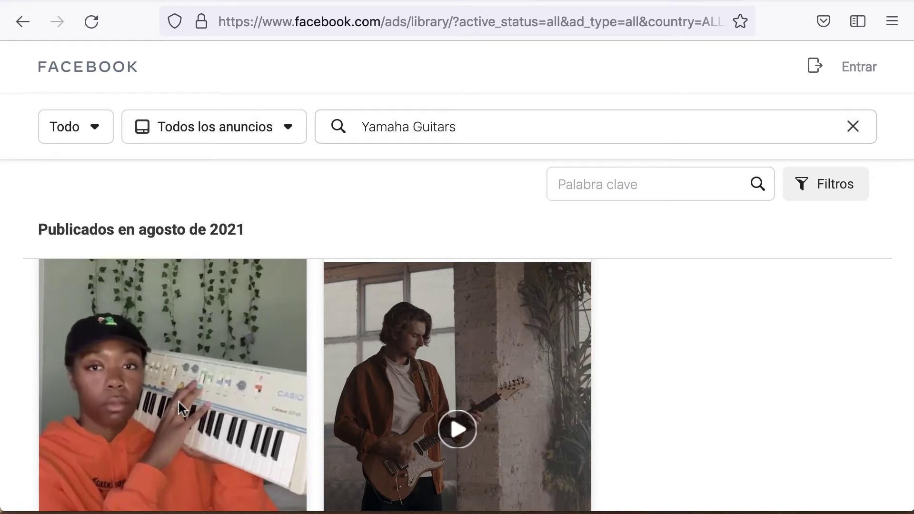
click(456, 429)
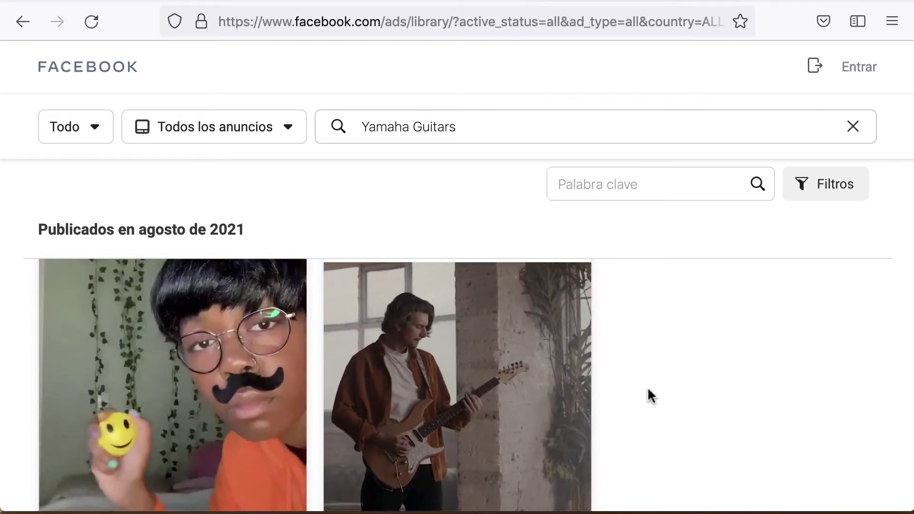
Open the details of the Instagram ad running since 7 August 2021 and examine its ad and page information.
scroll(647, 389, down, 5)
scroll(647, 386, down, 2)
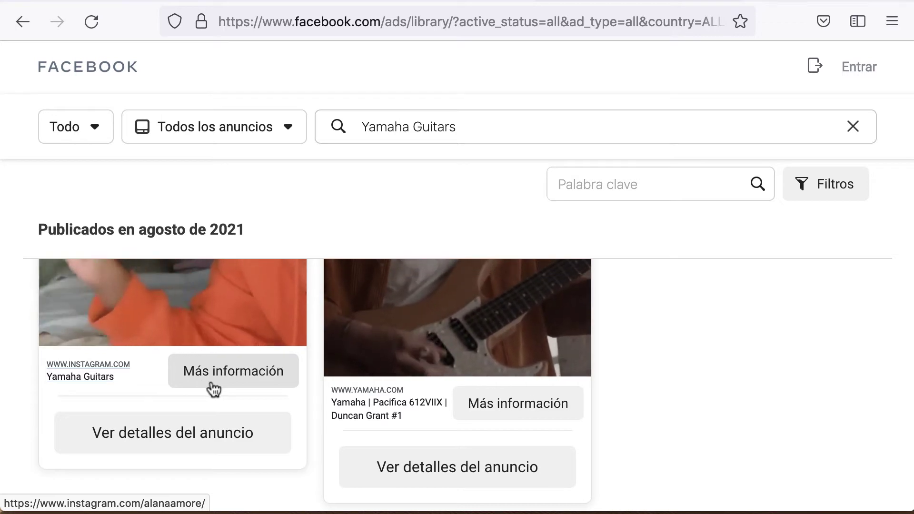
click(249, 435)
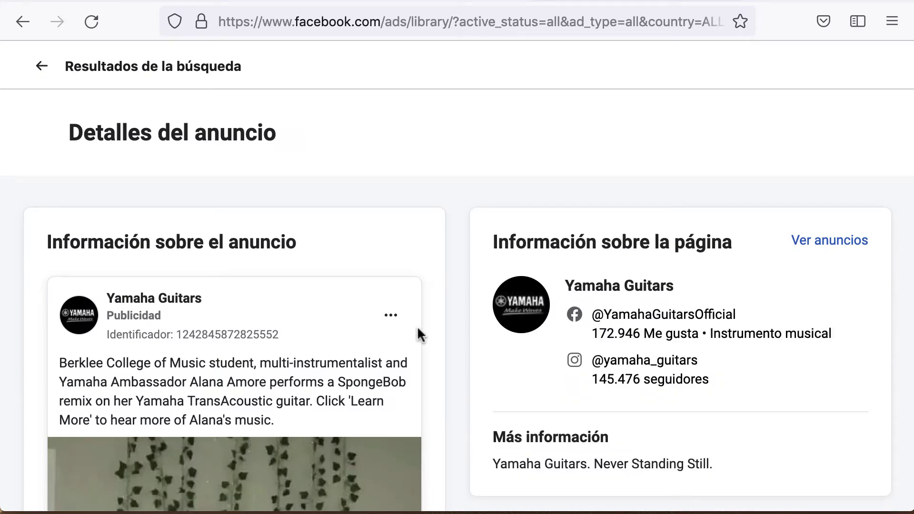
scroll(450, 328, down, 1)
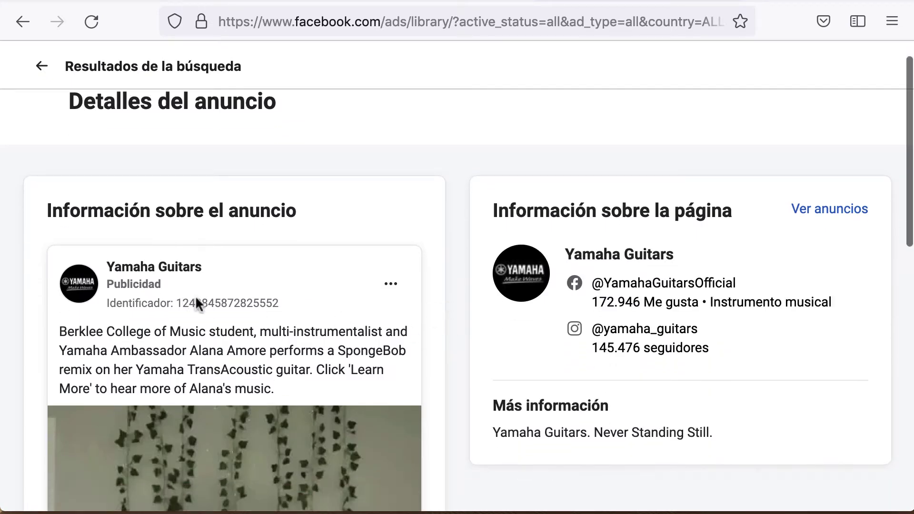
scroll(426, 313, down, 10)
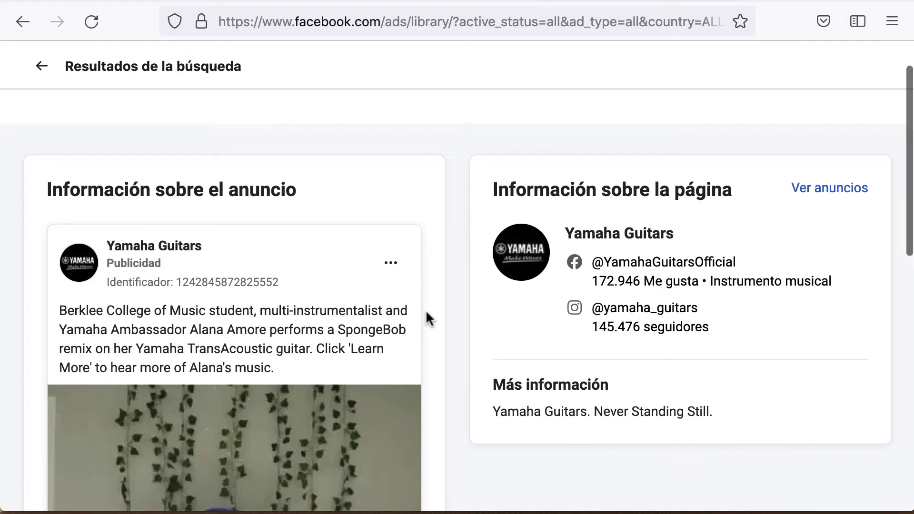
scroll(427, 314, down, 3)
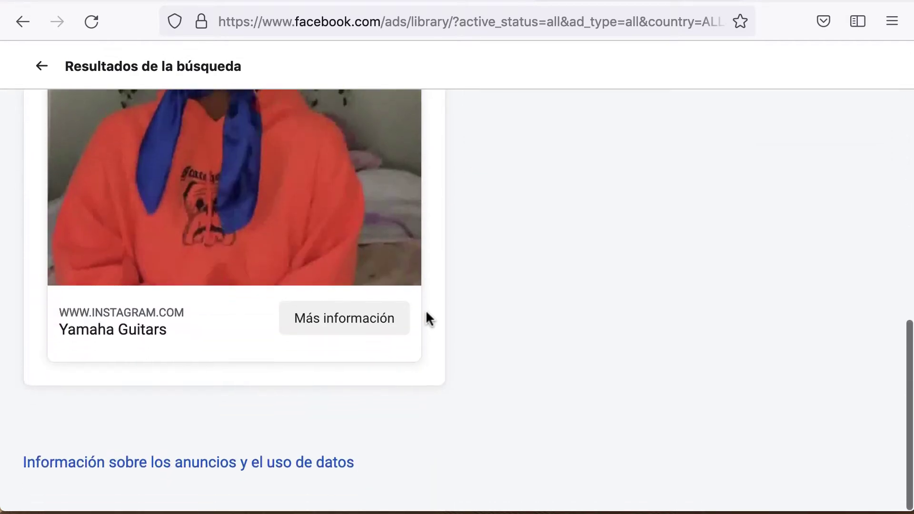
scroll(426, 314, up, 10)
scroll(425, 309, up, 4)
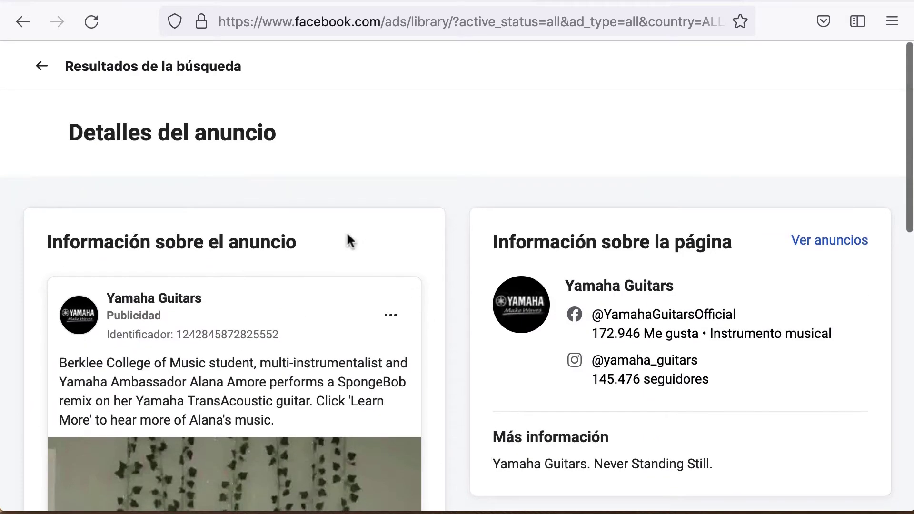
Return to the search results and examine the Yamaha Guitars ad published in July 2021, including its platforms and text.
click(31, 72)
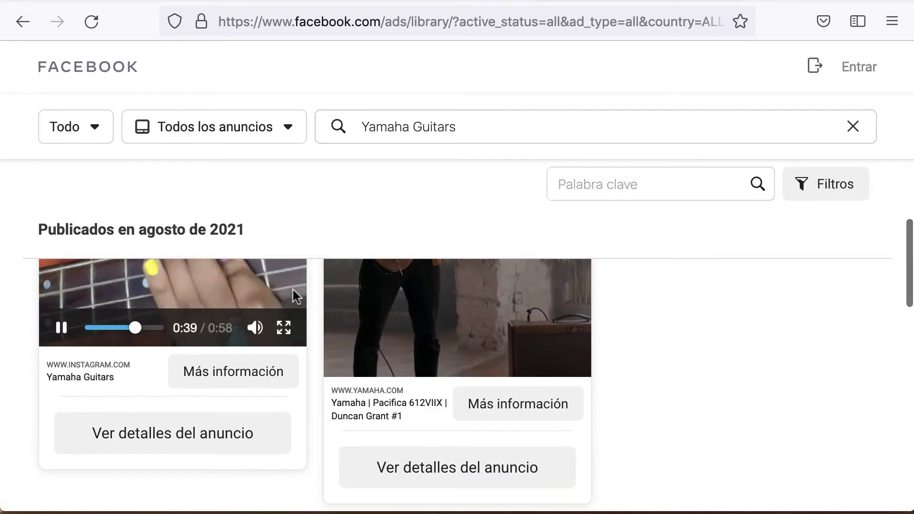
scroll(293, 291, down, 3)
scroll(293, 291, down, 3)
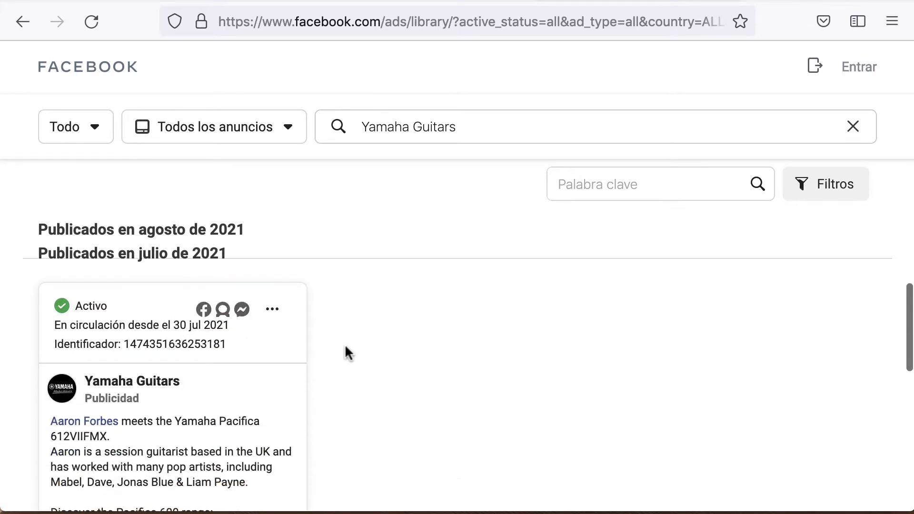
scroll(344, 349, up, 1)
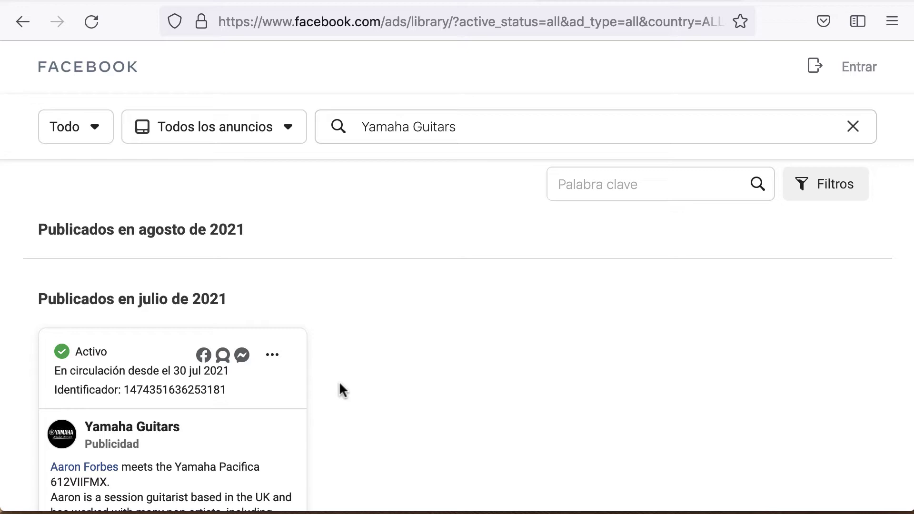
scroll(339, 384, down, 3)
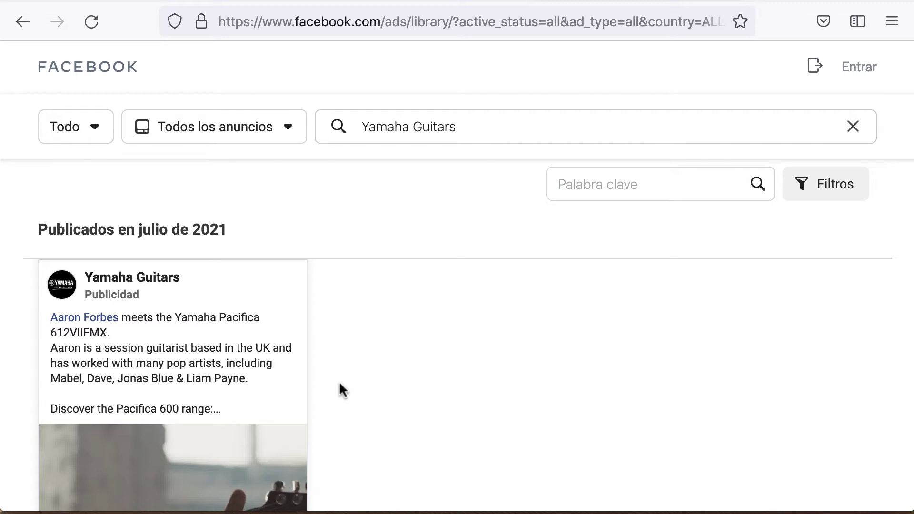
scroll(339, 381, down, 3)
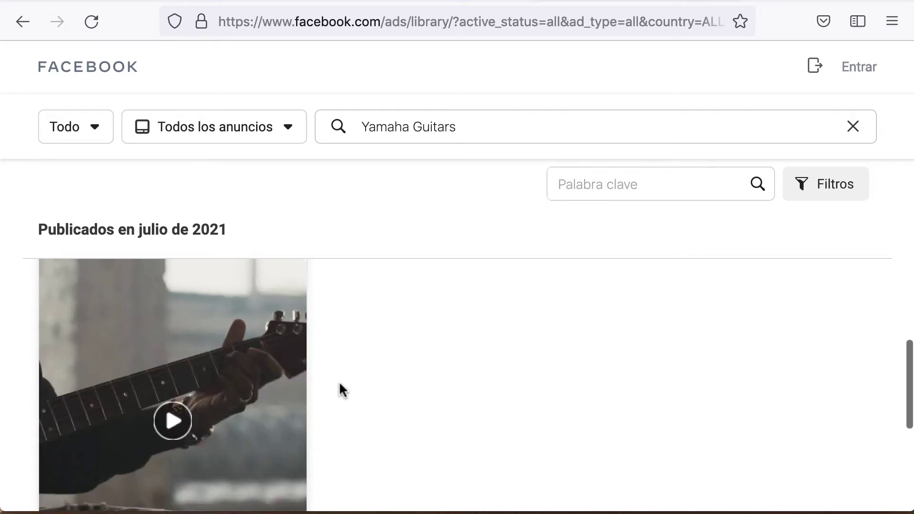
Play the July 2021 ad's video and look over the rest of that ad down to the end of the results.
click(187, 422)
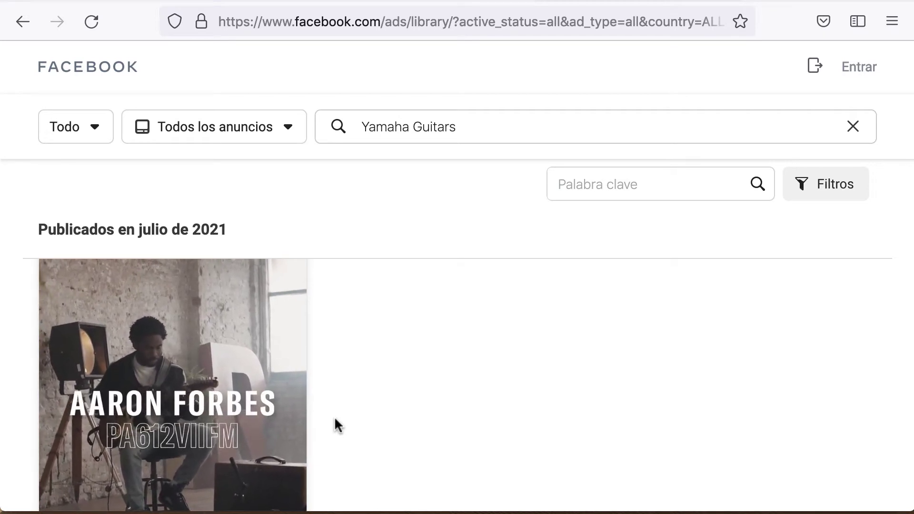
scroll(335, 419, down, 2)
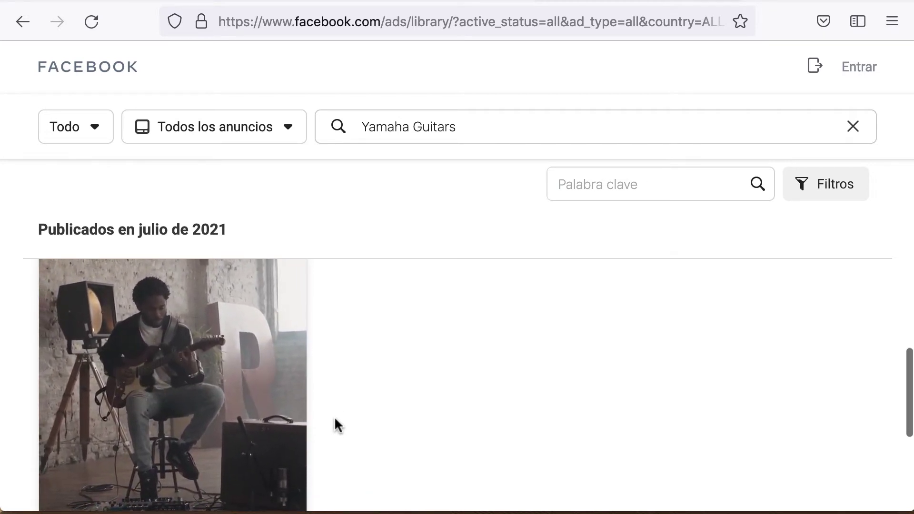
scroll(334, 416, down, 3)
scroll(334, 416, down, 3)
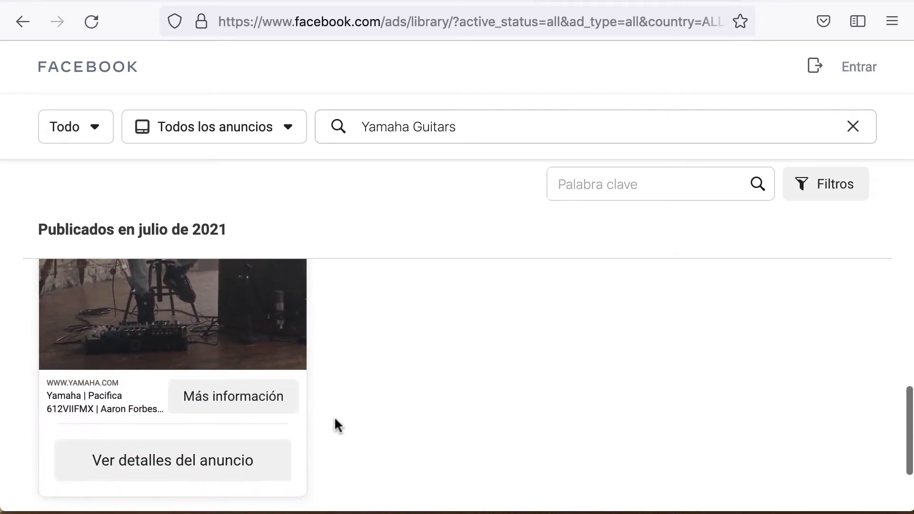
scroll(334, 416, down, 5)
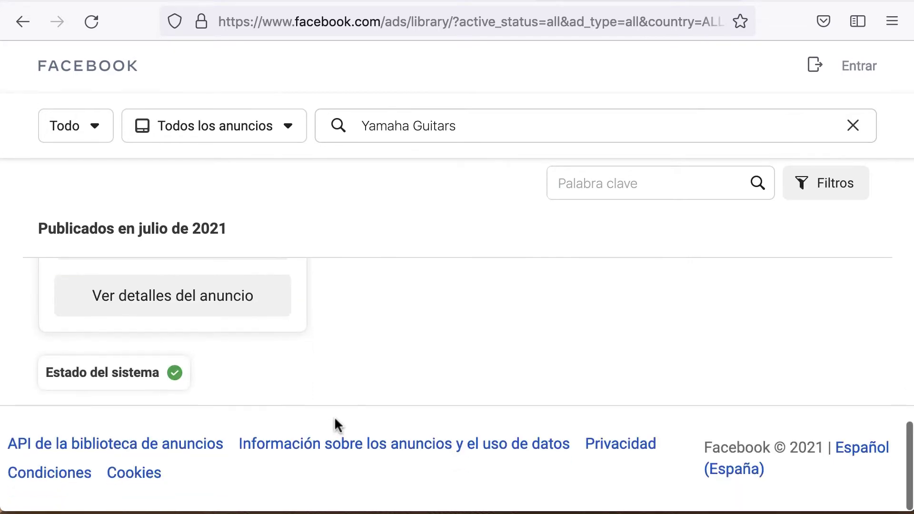
Open the filters for the Yamaha Guitars ads and examine the available platform and media type options.
scroll(334, 416, up, 15)
scroll(334, 415, up, 5)
scroll(345, 412, down, 3)
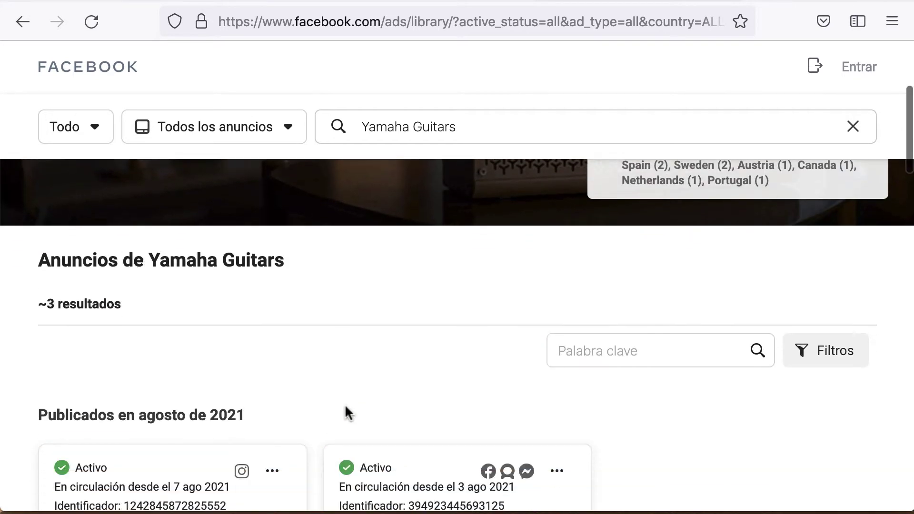
click(820, 312)
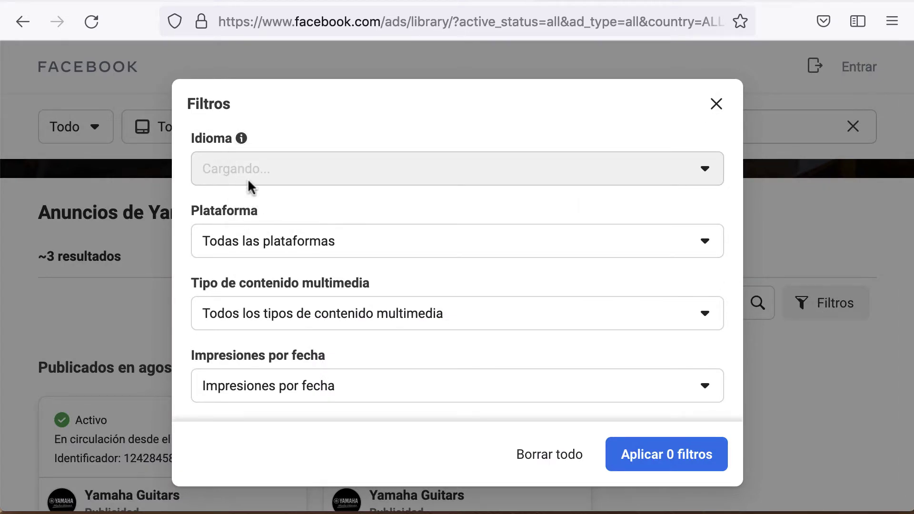
click(280, 251)
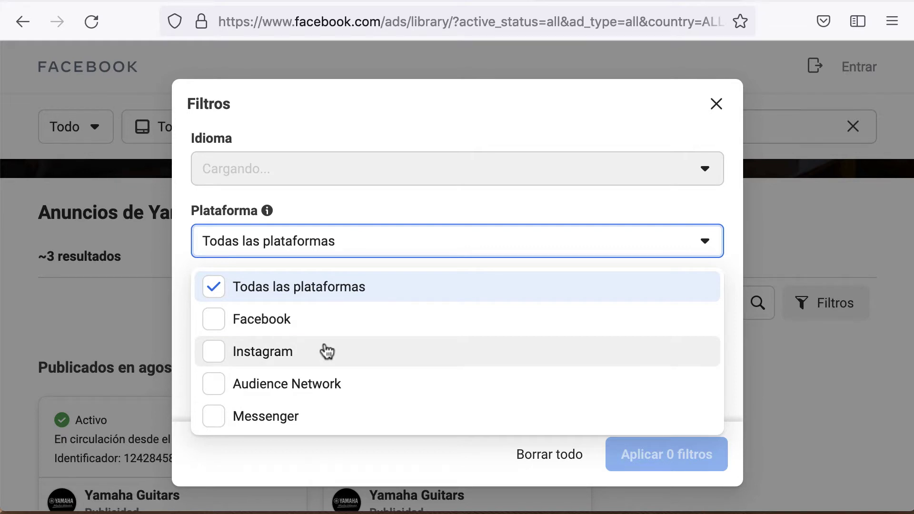
key(Escape)
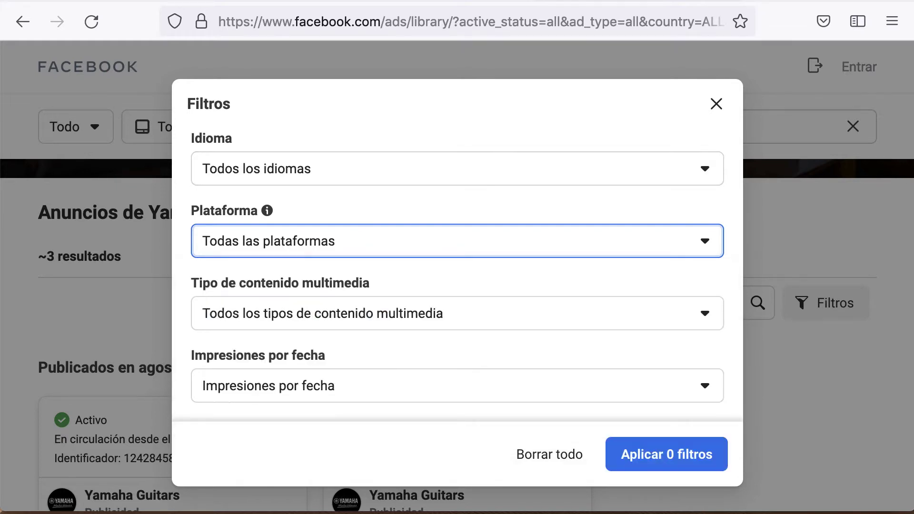
click(319, 329)
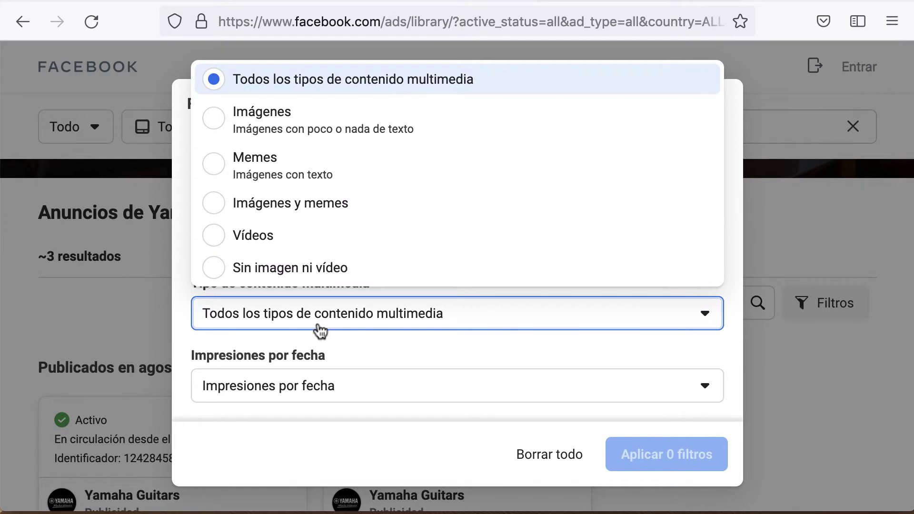
scroll(387, 259, down, 1)
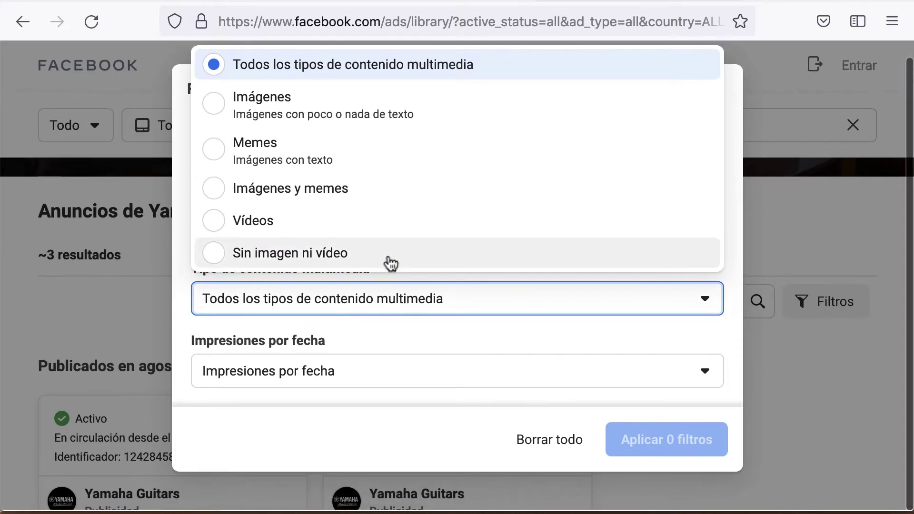
click(387, 306)
Filter the ads by impressions within the date range 1 April 2021 to 31 May 2021.
click(414, 376)
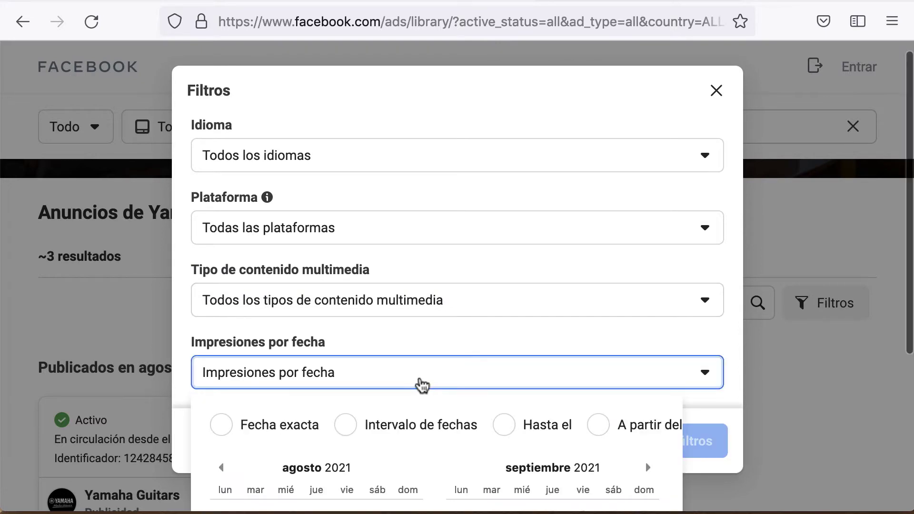
scroll(420, 385, down, 3)
scroll(421, 384, down, 2)
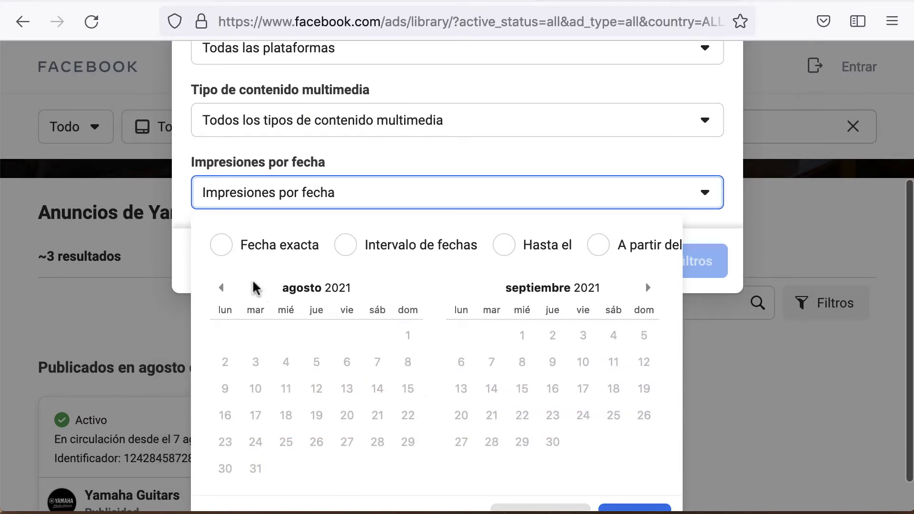
click(221, 287)
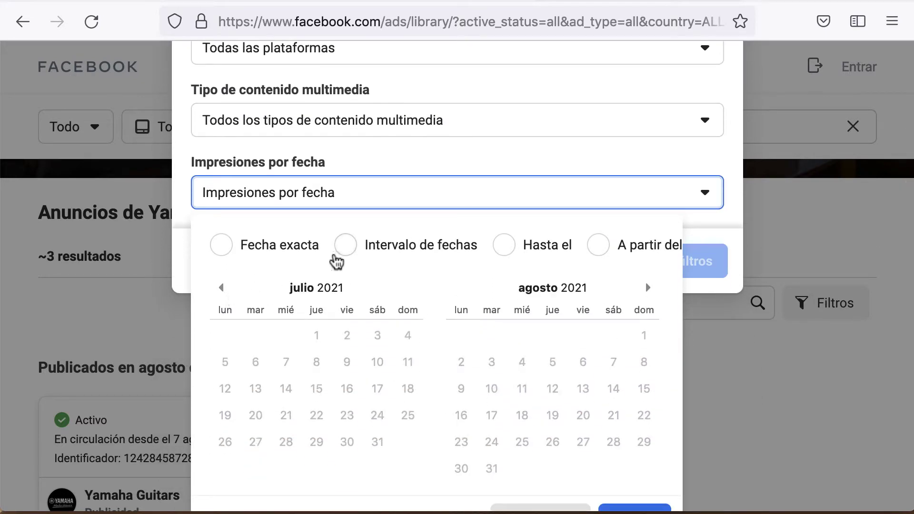
click(344, 247)
click(223, 290)
click(223, 288)
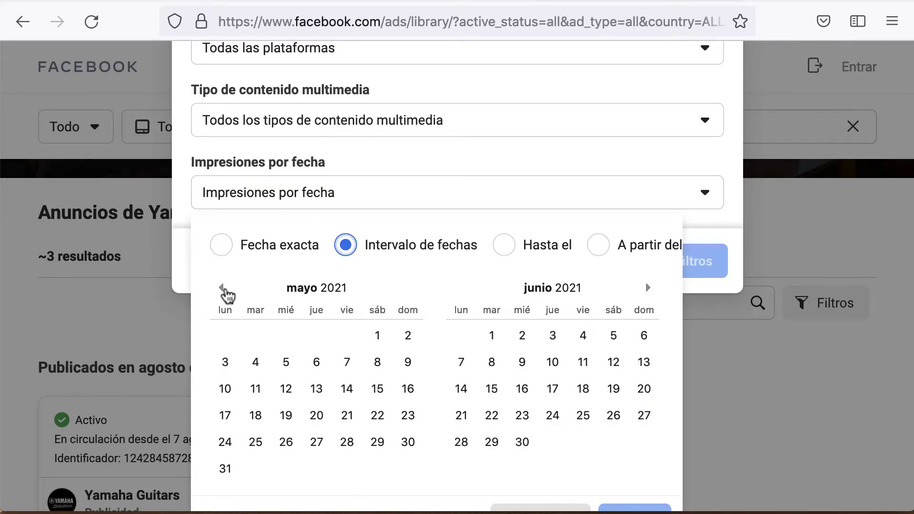
click(222, 288)
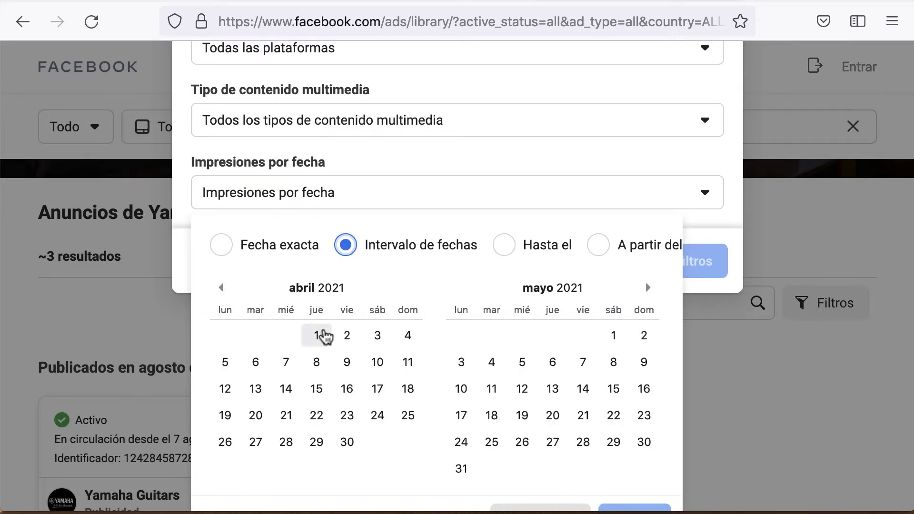
click(317, 338)
click(461, 469)
click(647, 508)
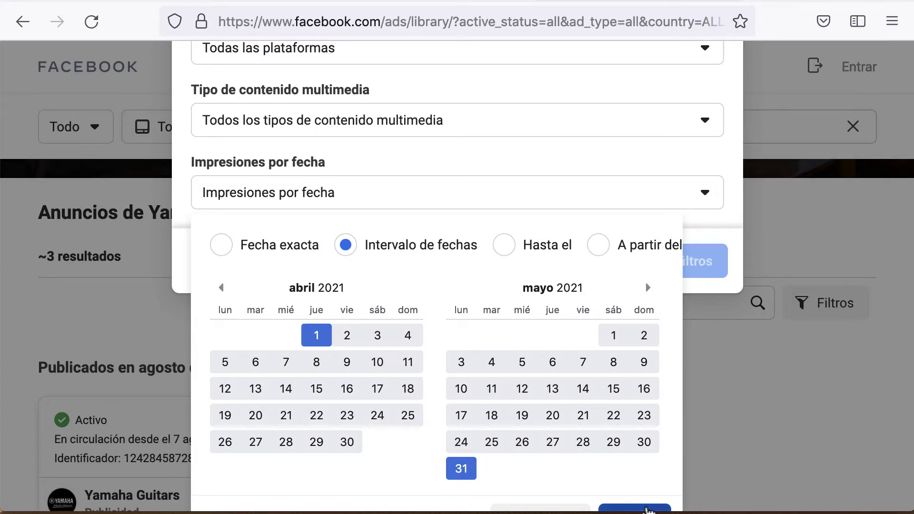
click(661, 449)
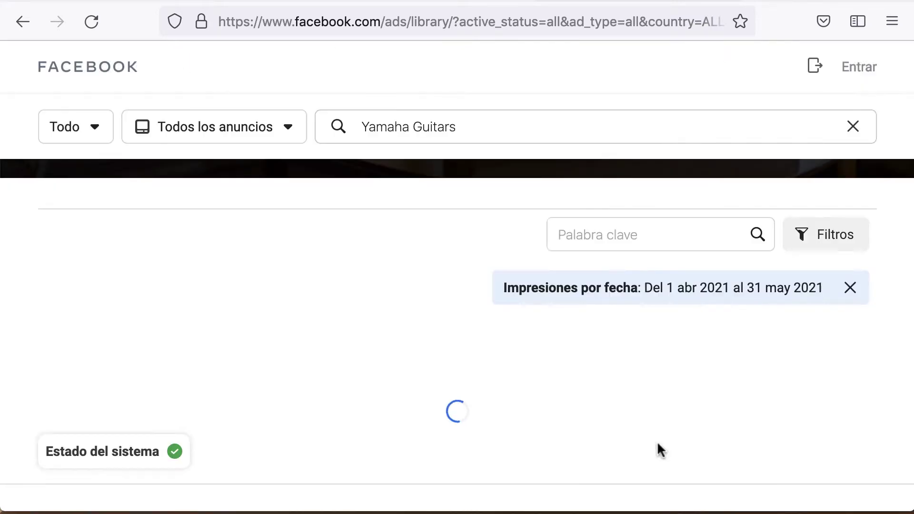
Check the results for the April–May 2021 date range and clear the date filter.
scroll(590, 426, down, 3)
scroll(592, 428, down, 2)
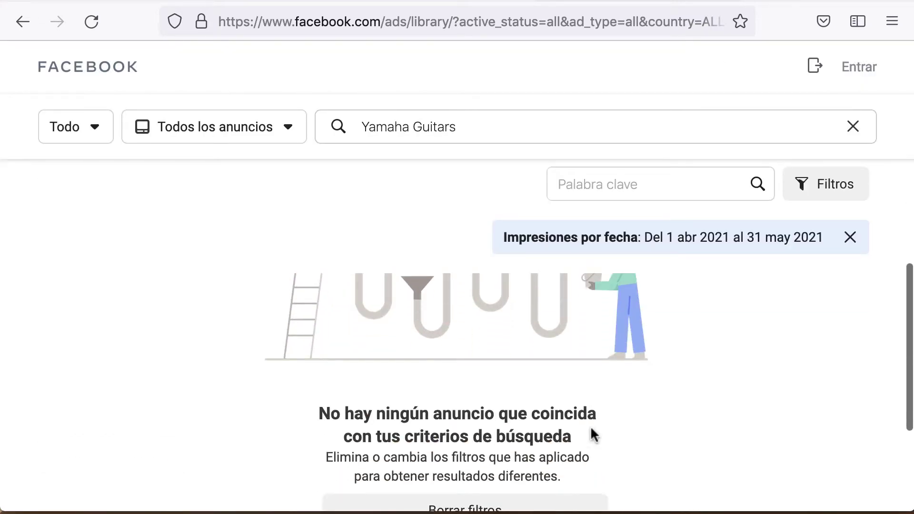
scroll(465, 401, down, 3)
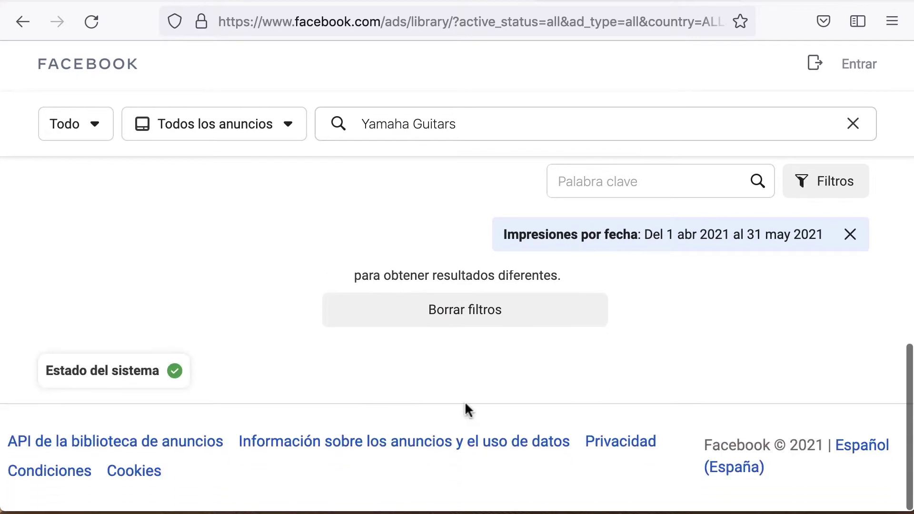
click(469, 390)
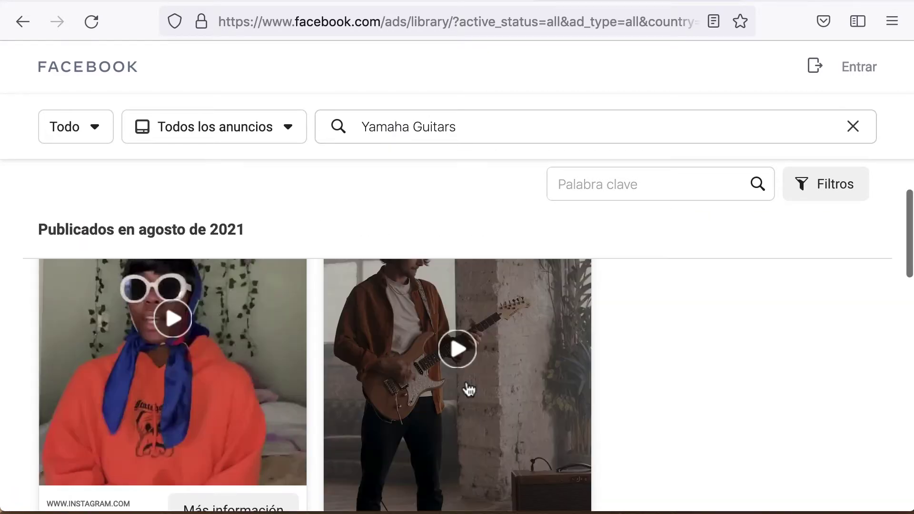
Examine the Yamaha Guitars page transparency information, including its creation date, name changes and administrators' countries.
scroll(468, 390, up, 2)
scroll(469, 387, up, 5)
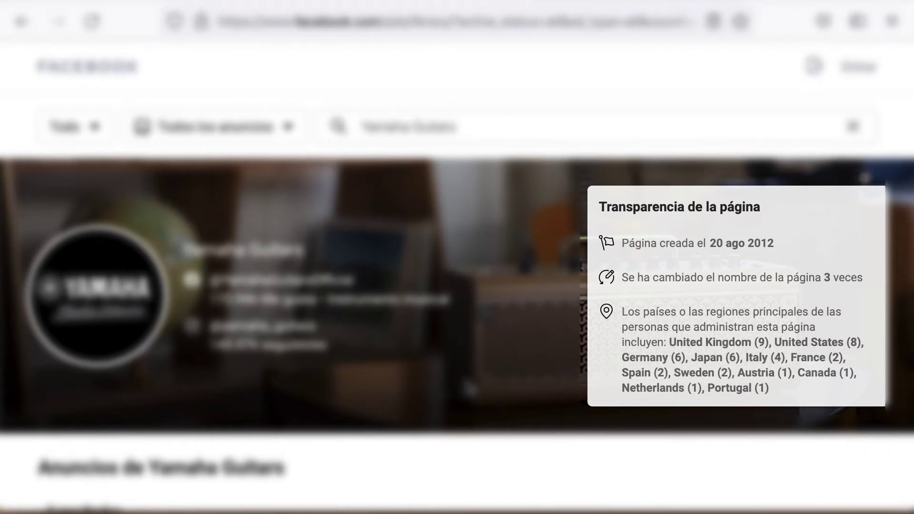
scroll(468, 388, down, 1)
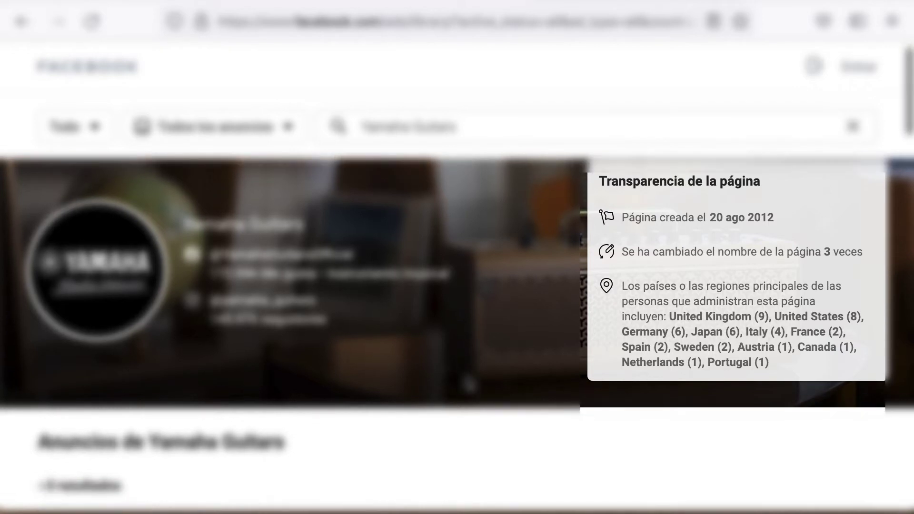
scroll(471, 383, up, 1)
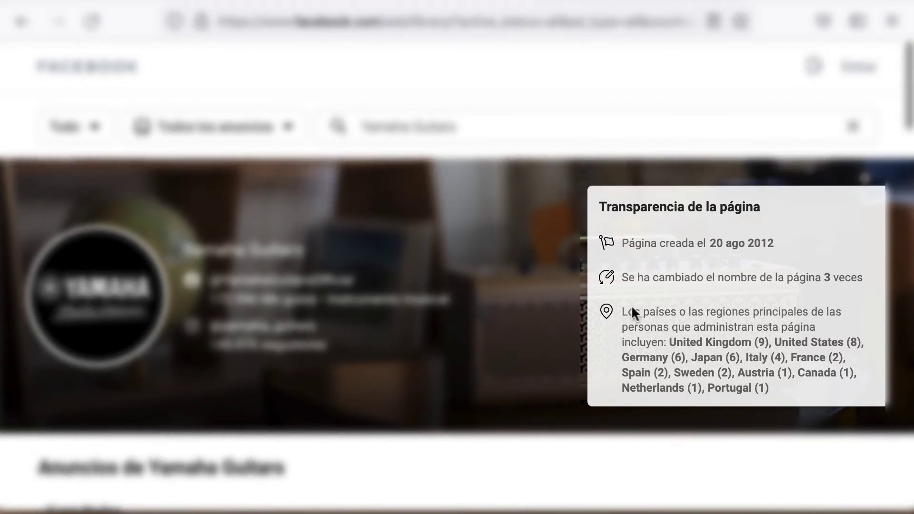